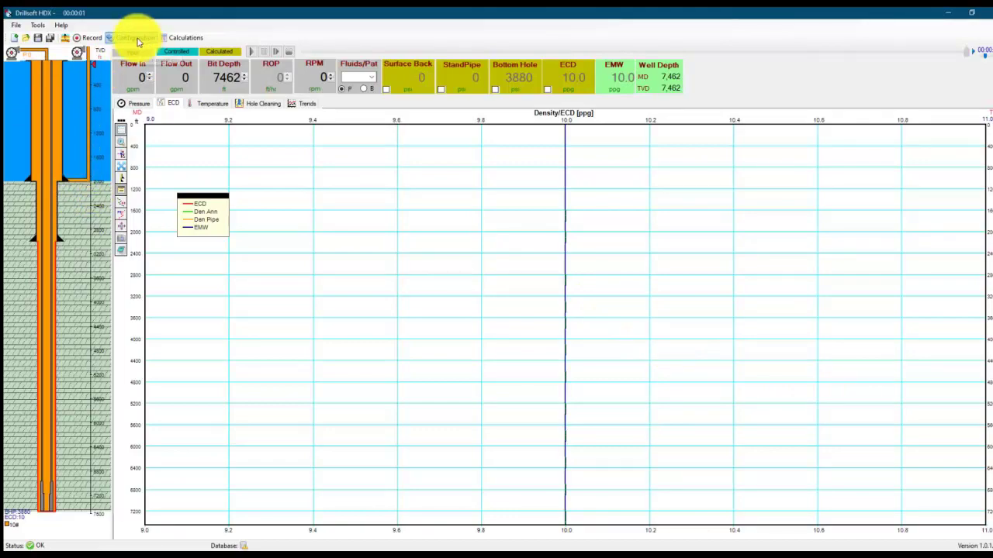
# Show the Tubulars setup: riser 0–2000 ft, casing to 3000 ft, open hole to 7462 ft.
pyautogui.click(138, 41)
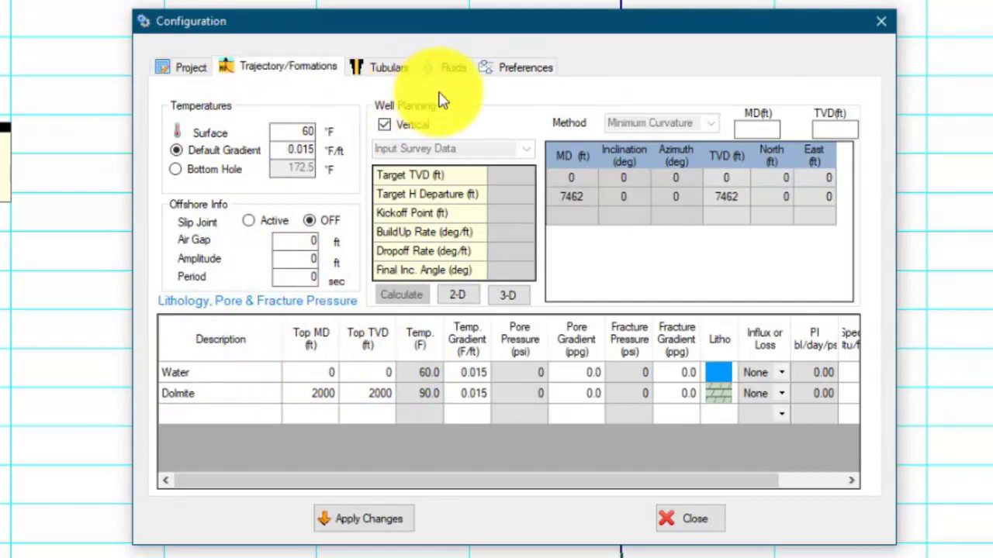
pyautogui.click(358, 66)
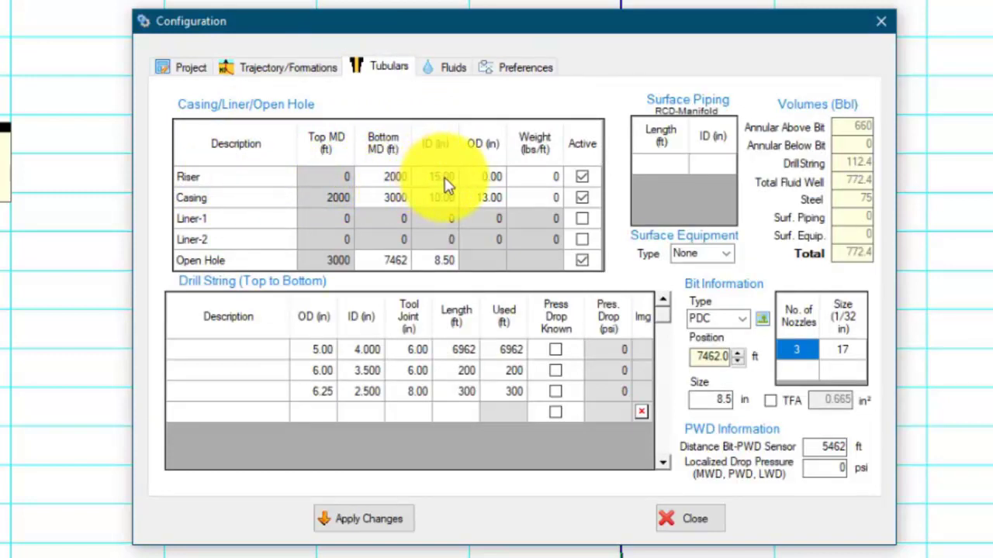
# Deactivate the 0–2000 ft riser, confirm riserless drilling, and apply the change.
pyautogui.click(582, 178)
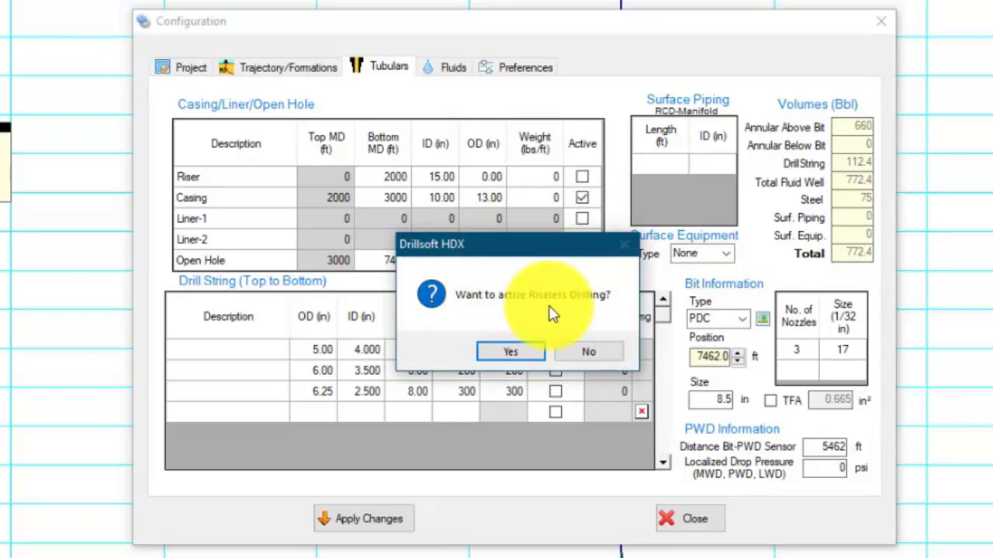
pyautogui.click(518, 354)
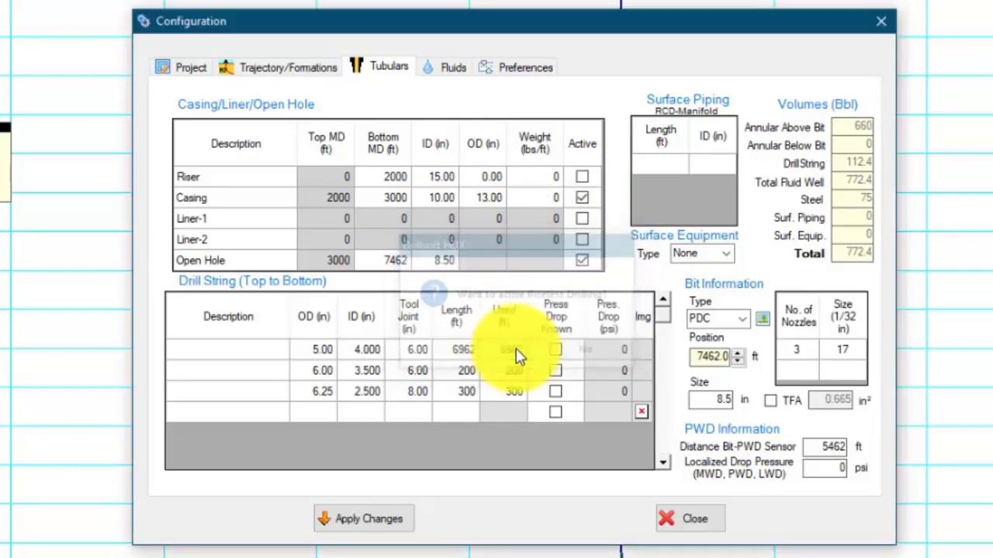
pyautogui.click(387, 524)
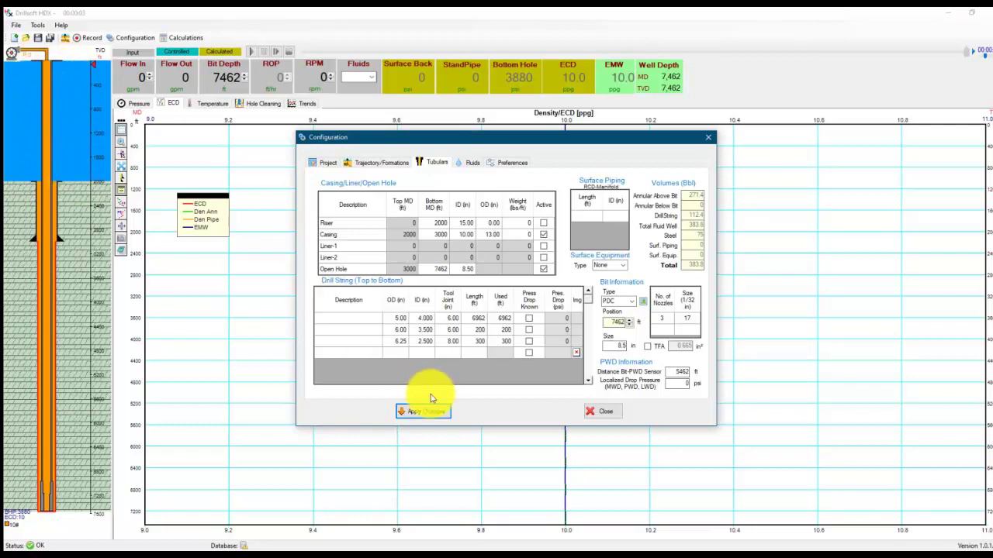
# Run the calculated simulation at 500 gpm, pumping the New fluid downhole.
pyautogui.click(604, 415)
pyautogui.write('500')
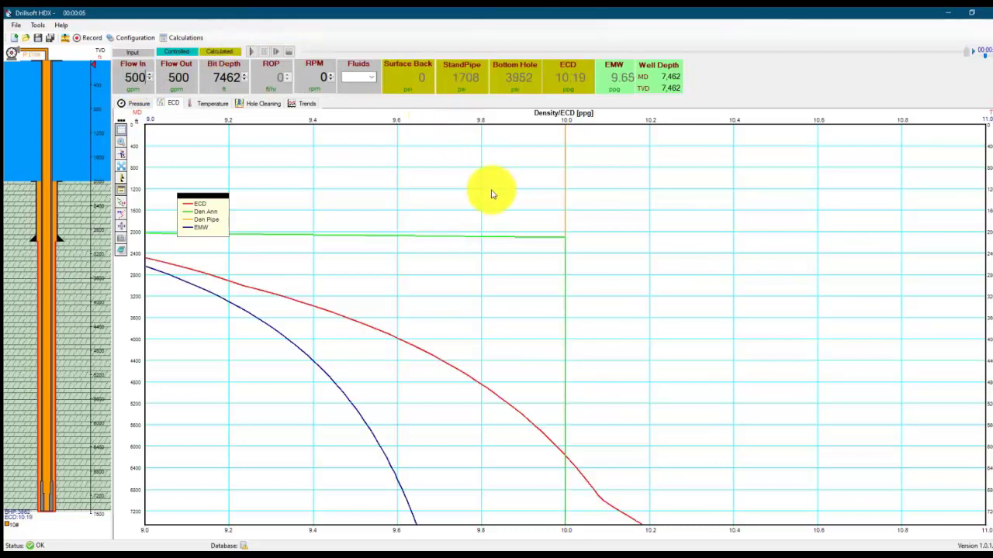
pyautogui.click(229, 54)
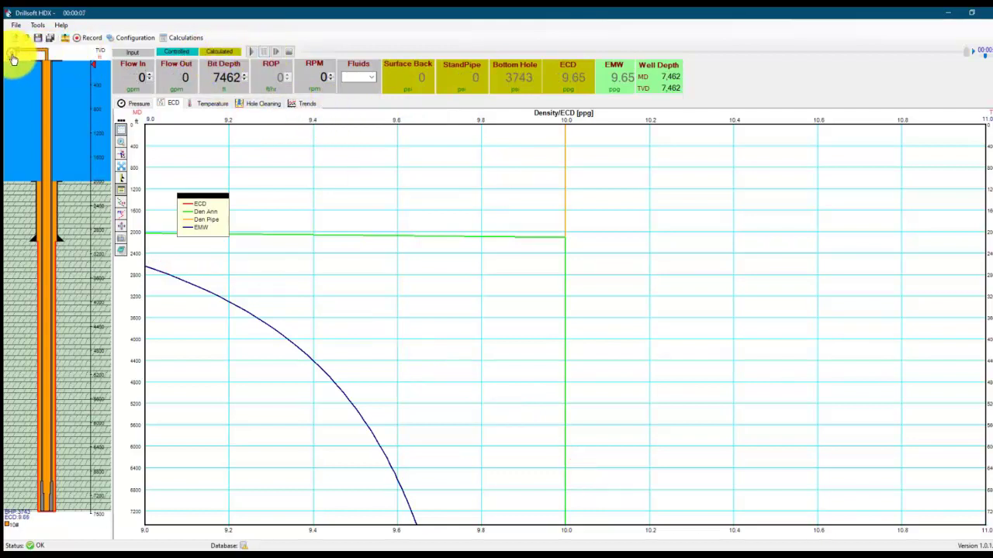
pyautogui.click(250, 52)
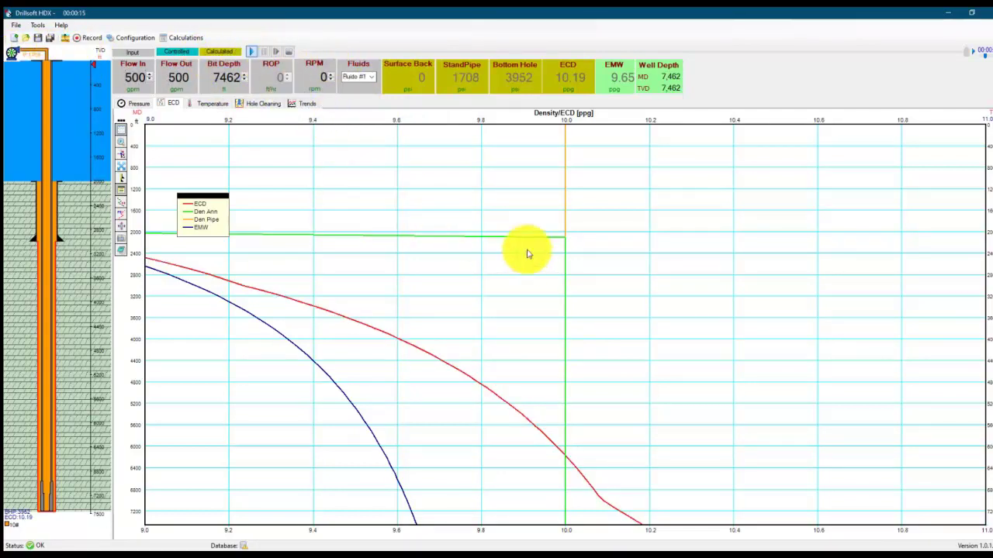
pyautogui.click(361, 95)
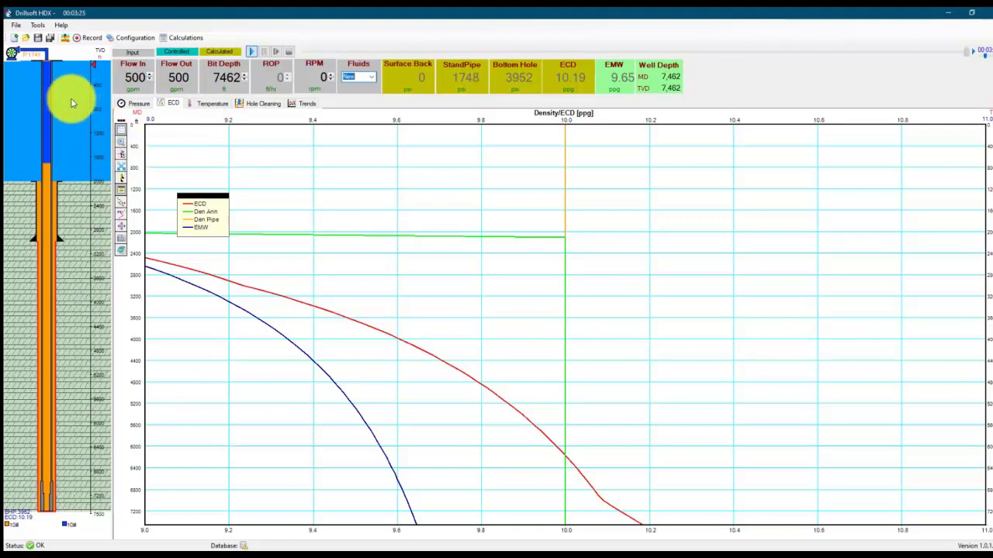
# Set the New fluid's density to 13 ppg and apply it to the simulation.
pyautogui.click(133, 39)
pyautogui.click(467, 162)
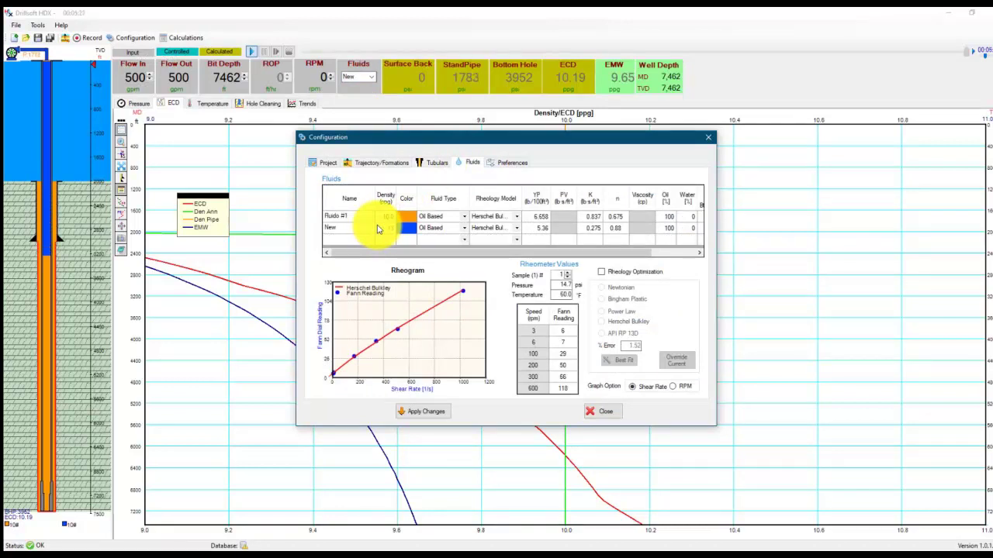
pyautogui.click(413, 414)
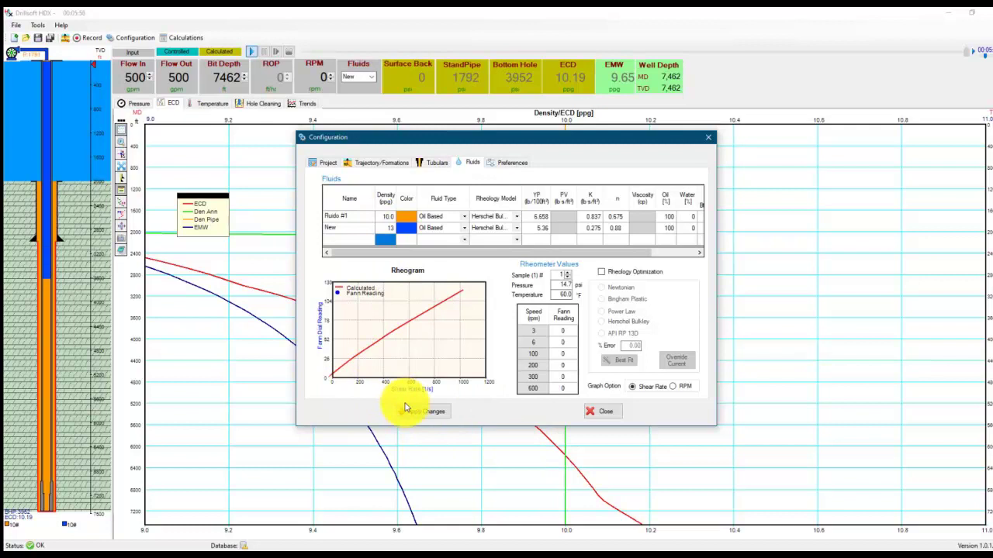
pyautogui.click(601, 417)
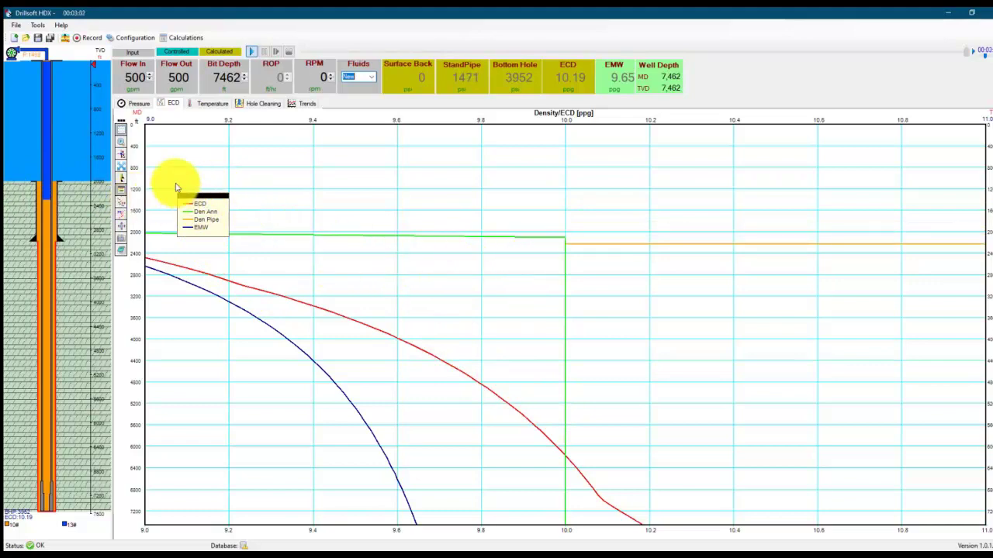
# Zoom the Density/ECD chart to extents, covering surface down to the 7462 ft bit.
pyautogui.click(122, 153)
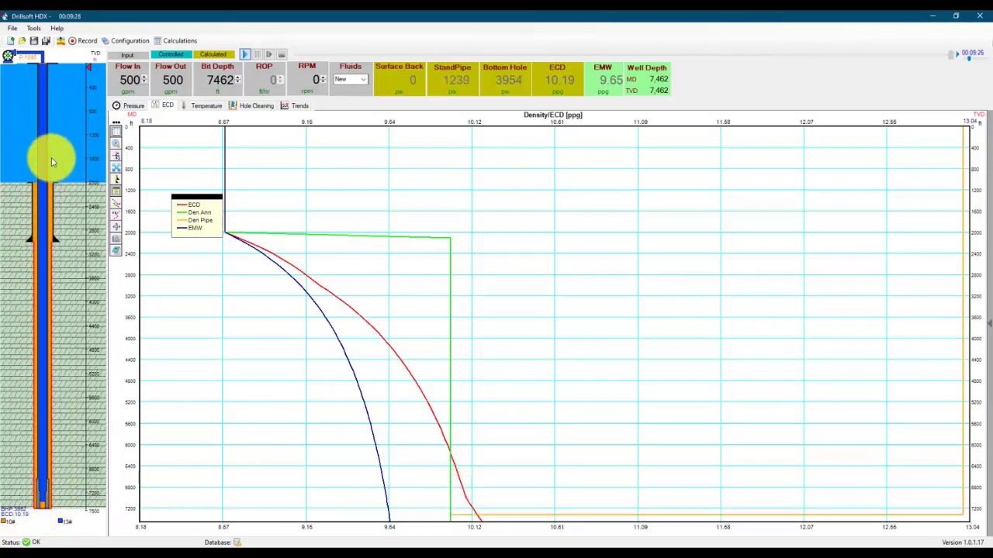
pyautogui.click(173, 41)
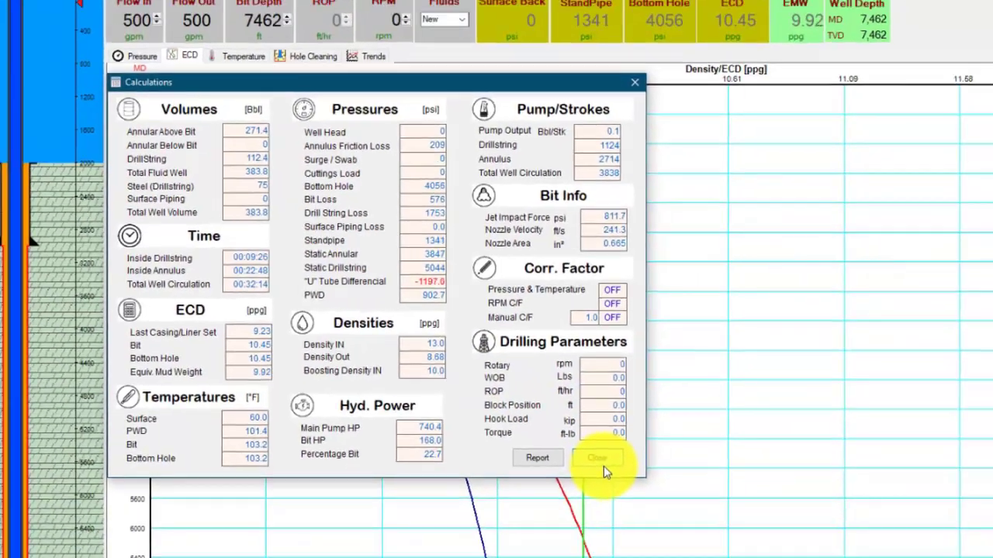
pyautogui.click(671, 489)
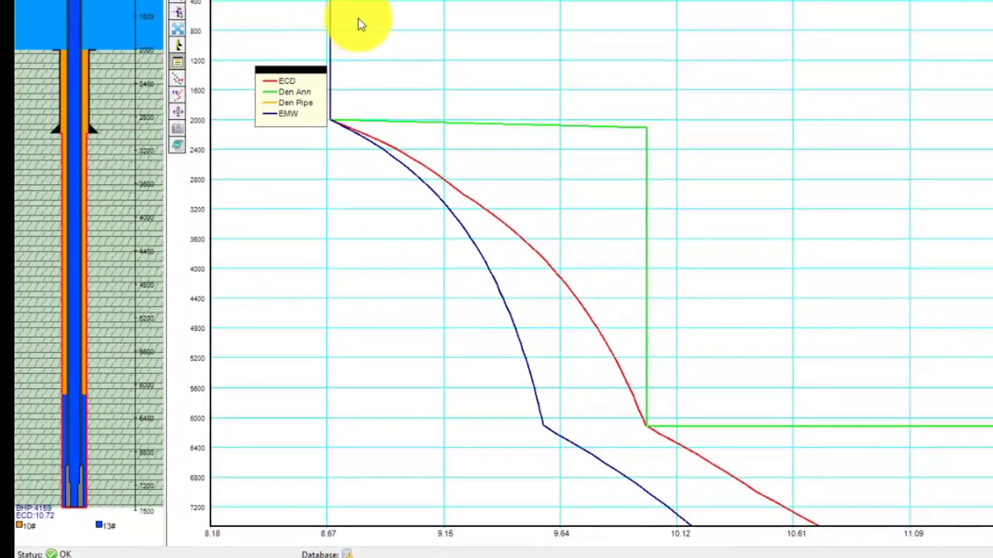
# Switch the chart past Temperature to the annulus and drill-string Pressure profile.
pyautogui.click(243, 66)
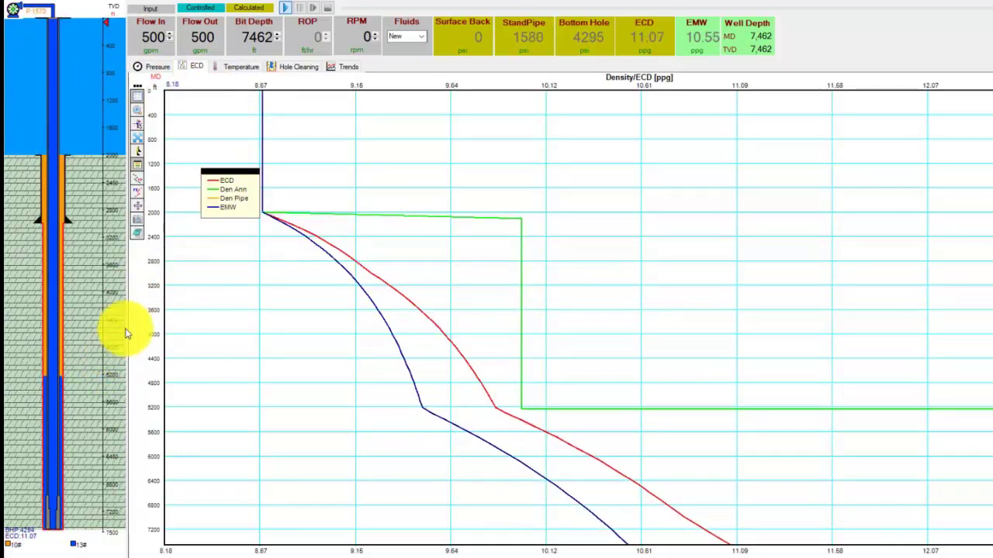
pyautogui.click(157, 68)
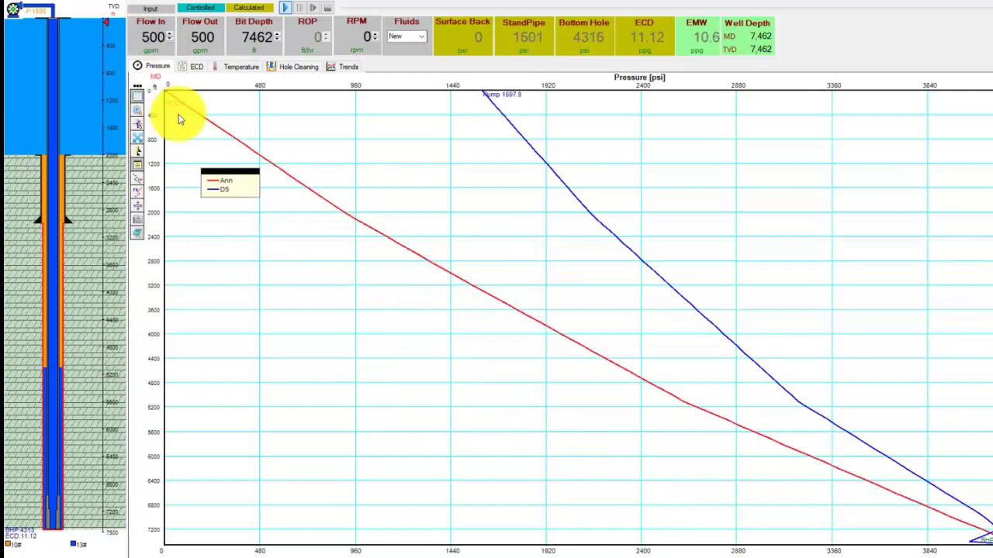
# Return to the Density/ECD chart to watch the 13 ppg mud fill the annulus.
pyautogui.click(195, 68)
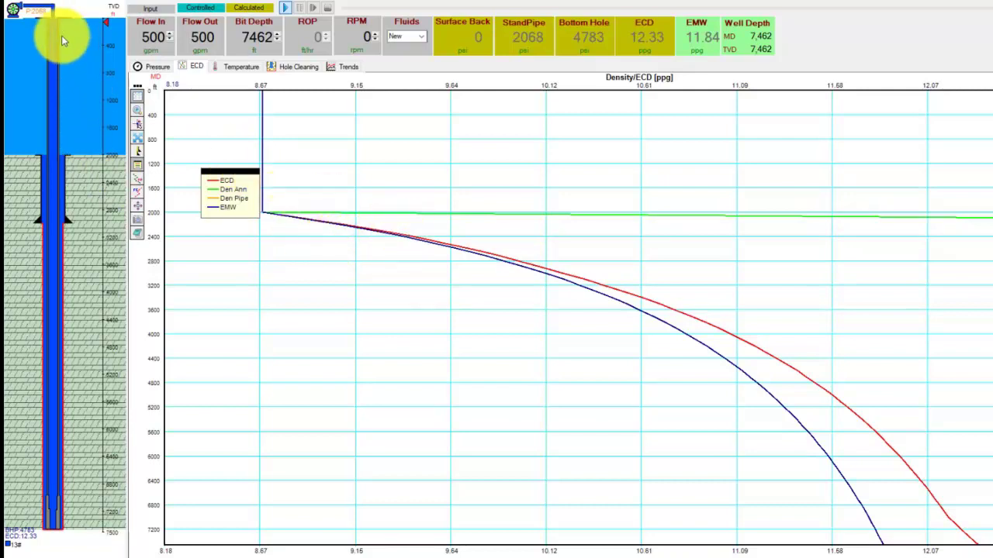
# Move the depth readout from about 681 ft in seawater down to the mudline.
pyautogui.moveTo(106, 31)
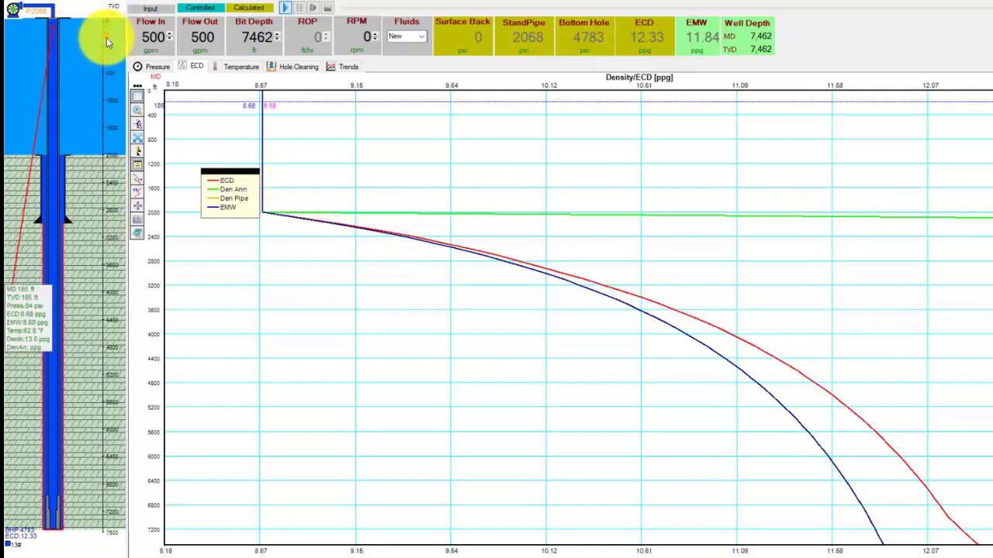
pyautogui.click(104, 65)
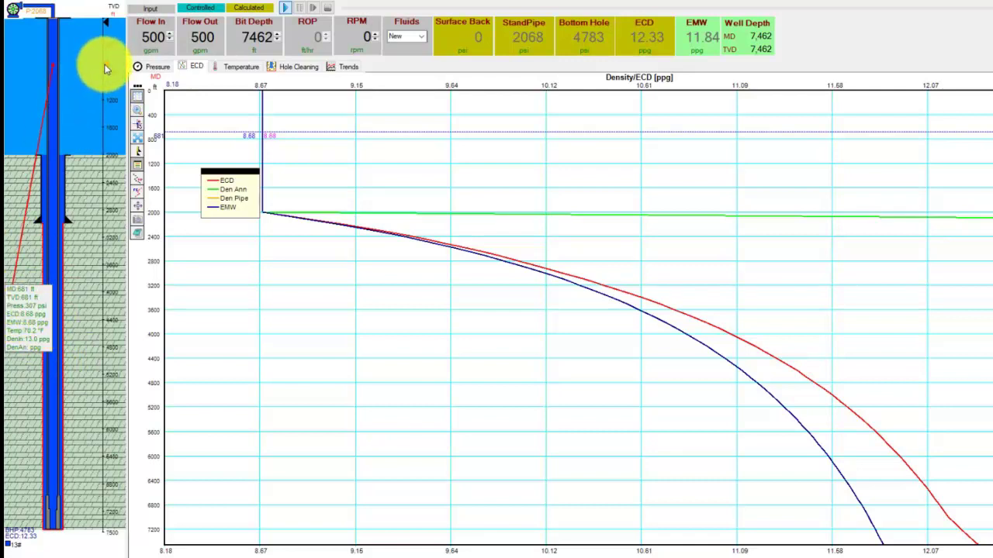
pyautogui.click(101, 94)
pyautogui.moveTo(101, 97); pyautogui.dragTo(107, 158)
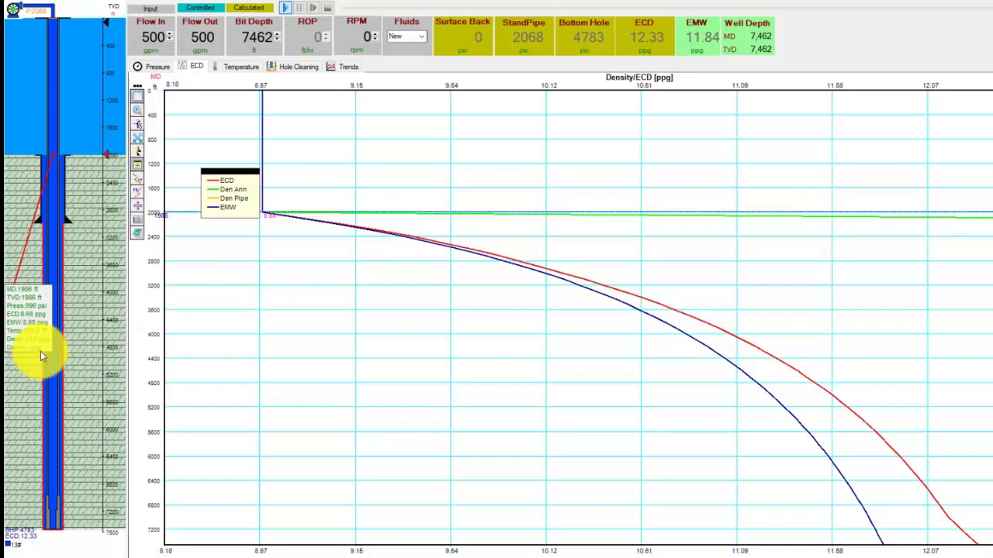